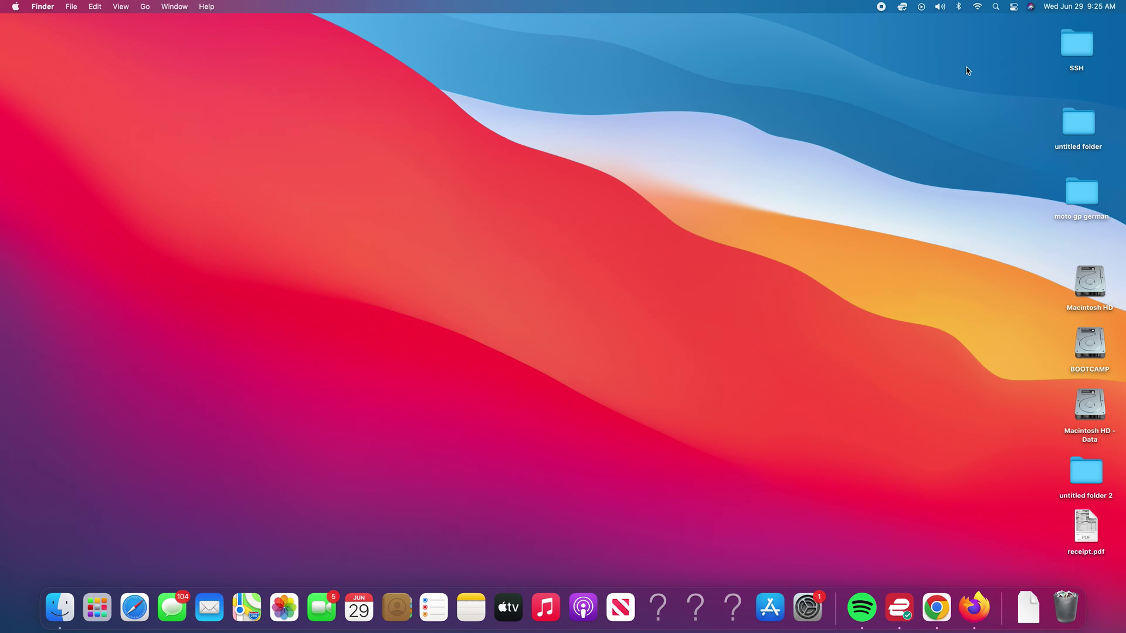
# Launch Voice Memos by searching 'voice' in Spotlight.
pyautogui.click(997, 8)
pyautogui.write('v')
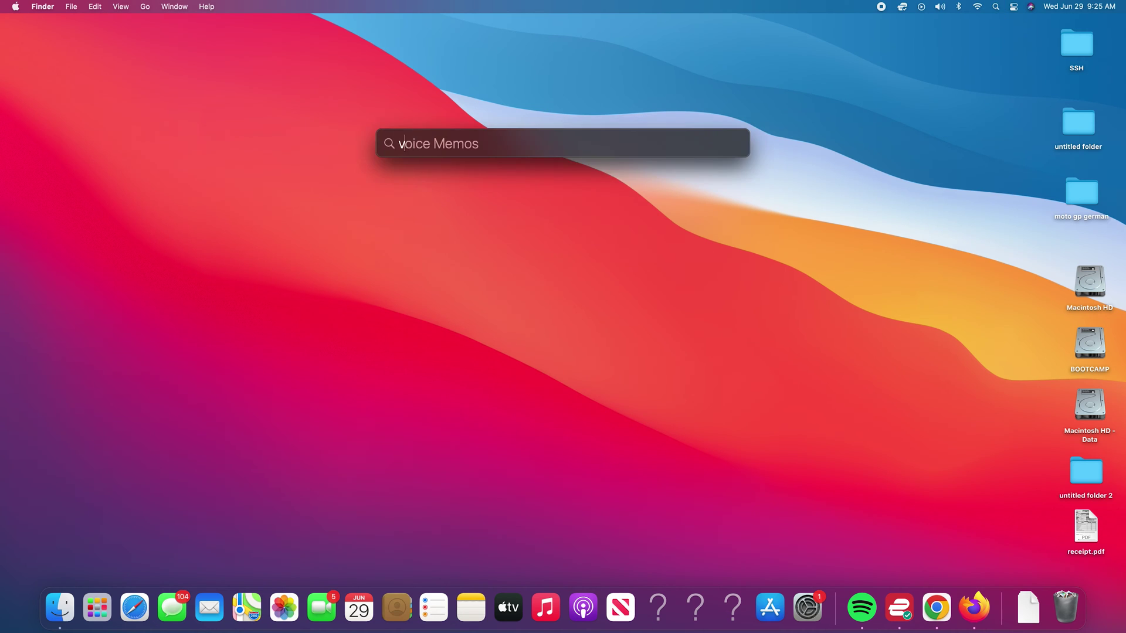
pyautogui.write('oice')
pyautogui.press('Return')
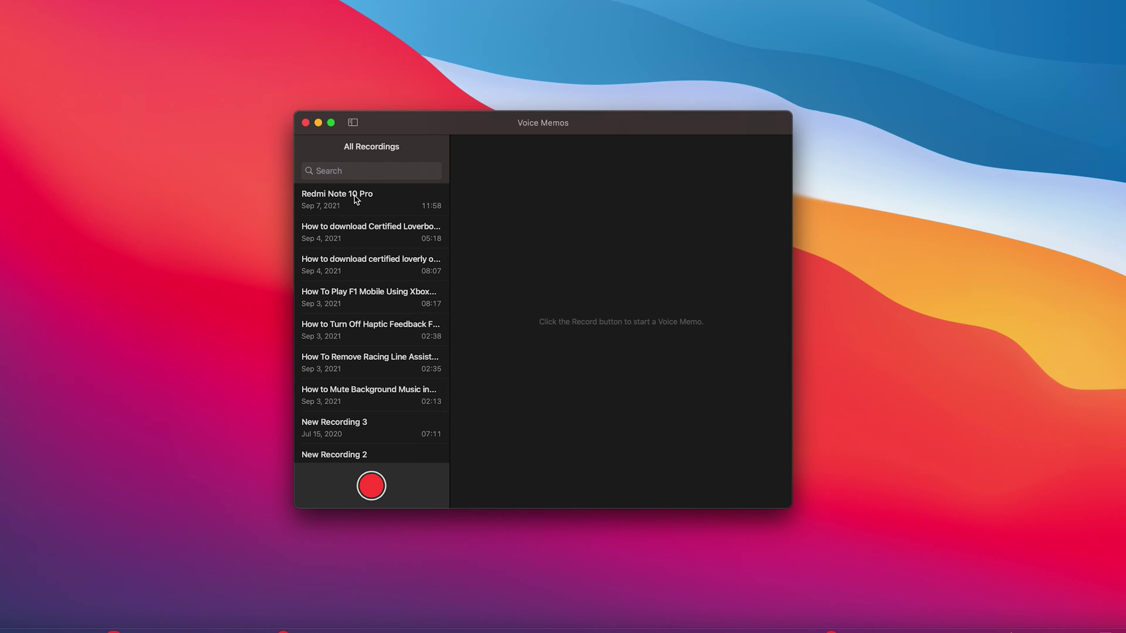
# Trash the Redmi Note 10 Pro memo, leaving the Certified Loverboy recording selected.
pyautogui.click(356, 200)
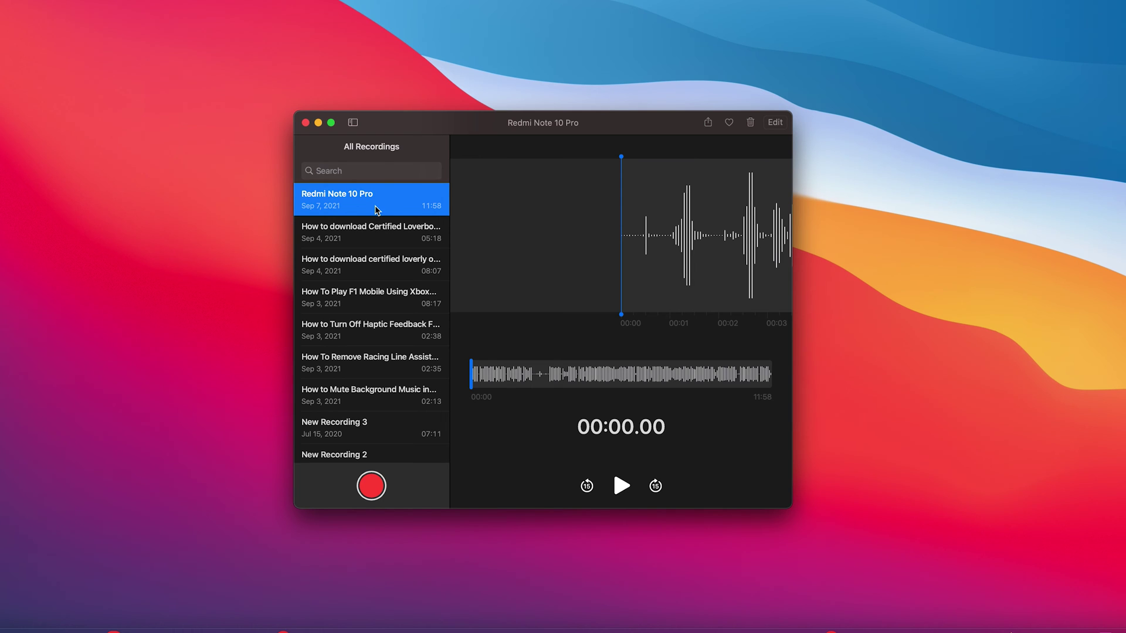
pyautogui.click(751, 122)
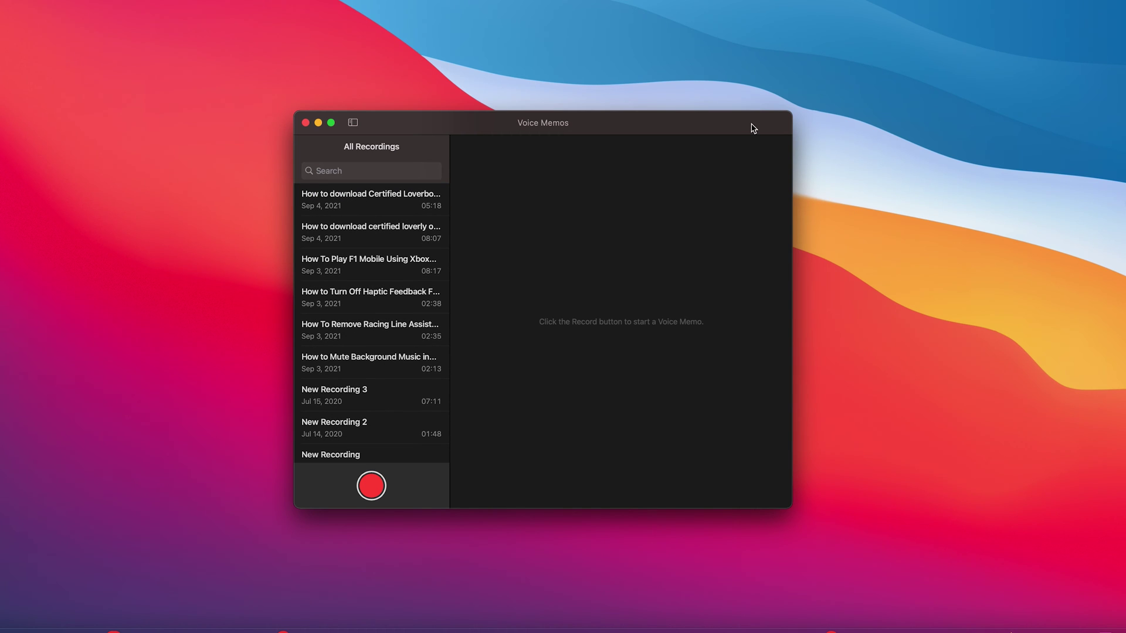
pyautogui.click(356, 204)
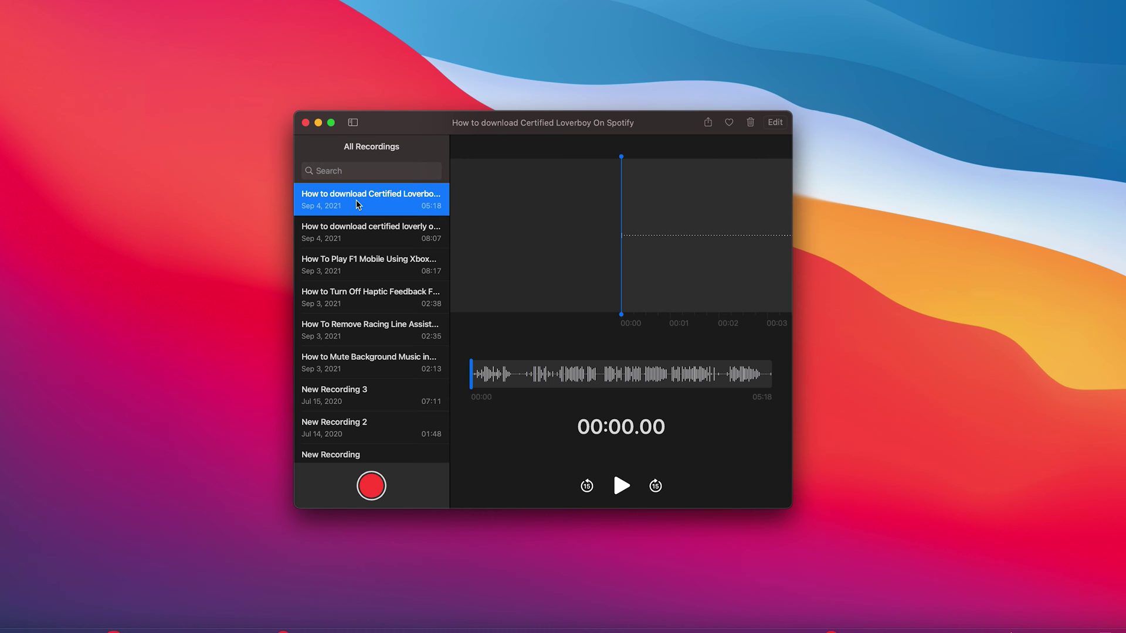
# Remove the selected Certified Loverboy On Spotify memo using the Delete key.
pyautogui.press('BackSpace')
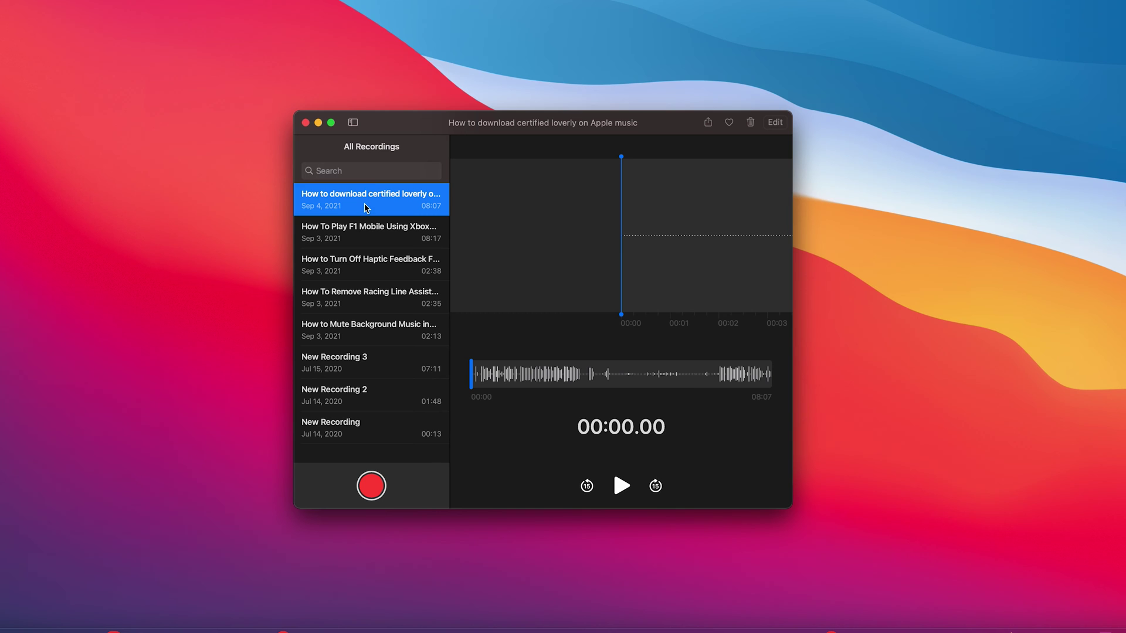
# Delete the 'certified loverly on Apple music' memo, leaving seven recordings.
pyautogui.click(365, 207)
pyautogui.hscroll(5, 365, 207)
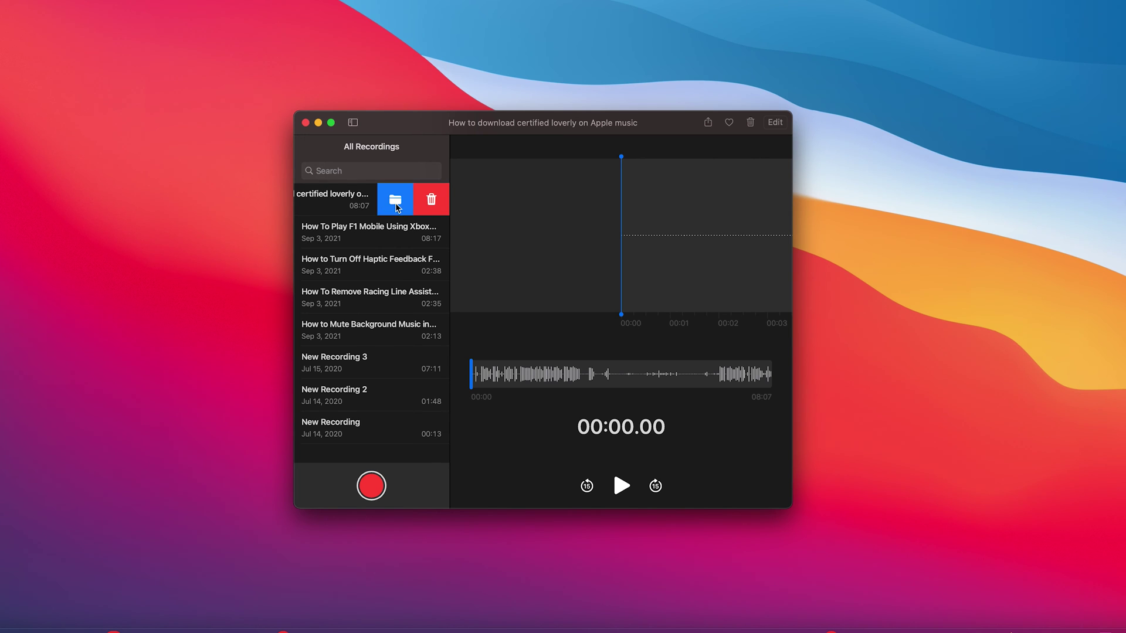
pyautogui.click(432, 199)
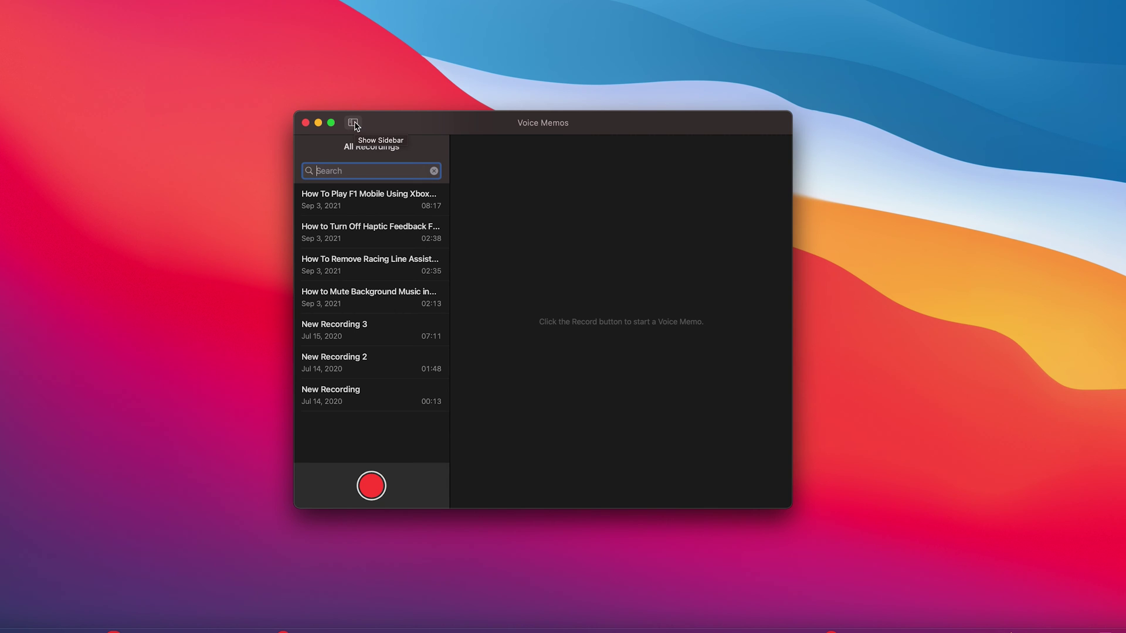
# Show the sidebar and view Recently Deleted with its three memos.
pyautogui.click(356, 125)
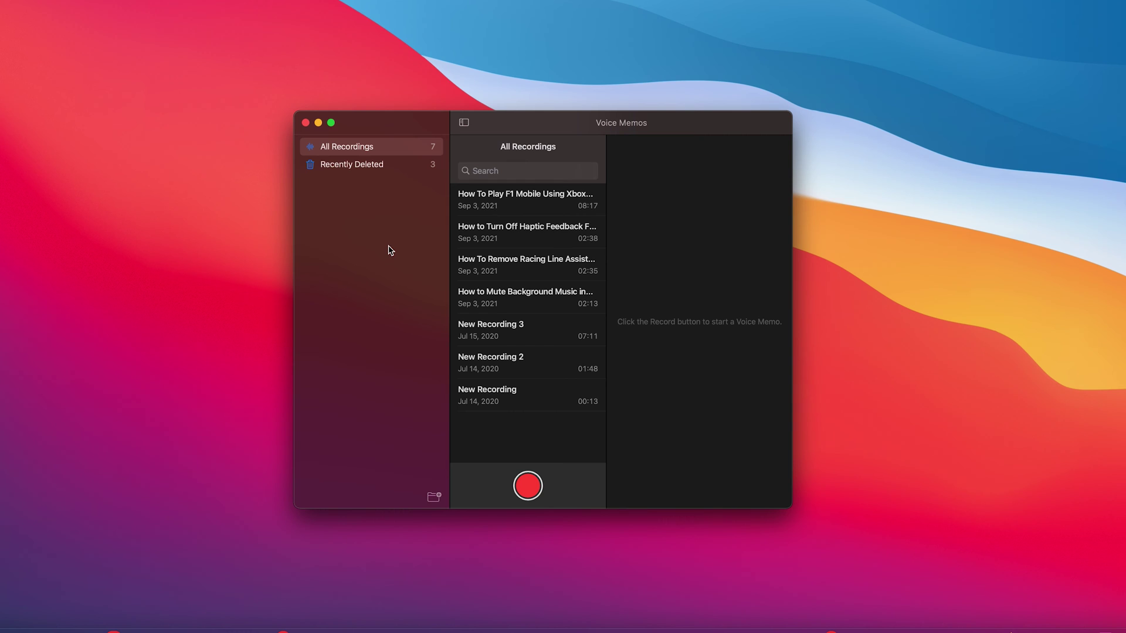
pyautogui.click(347, 168)
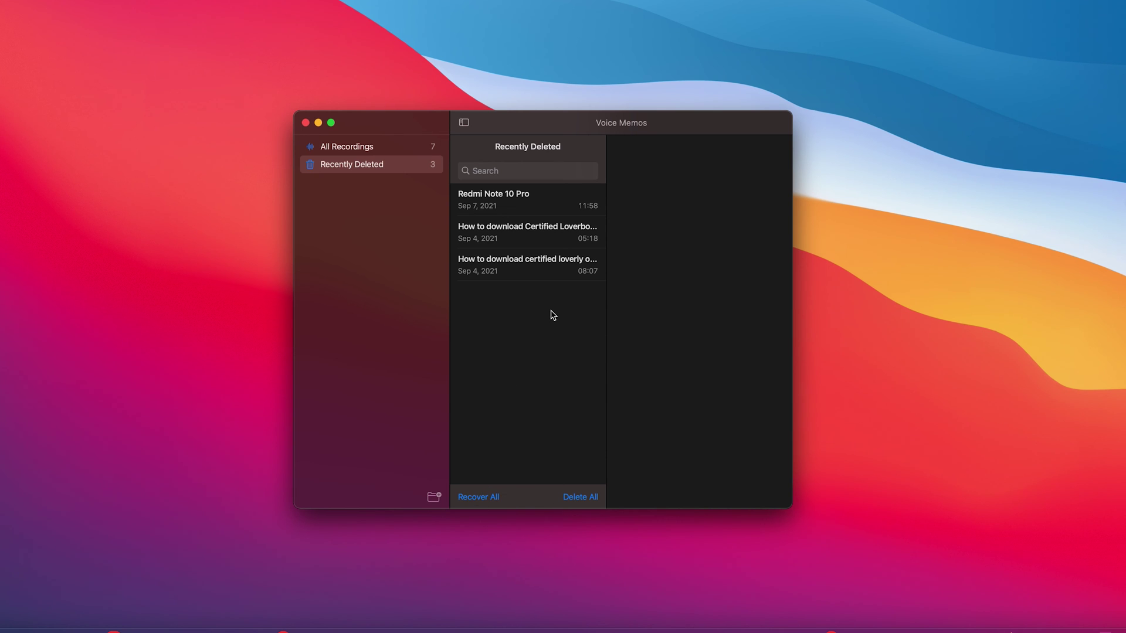
# Recover Certified Loverboy from Recently Deleted, then return to All Recordings with the sidebar hidden.
pyautogui.click(533, 231)
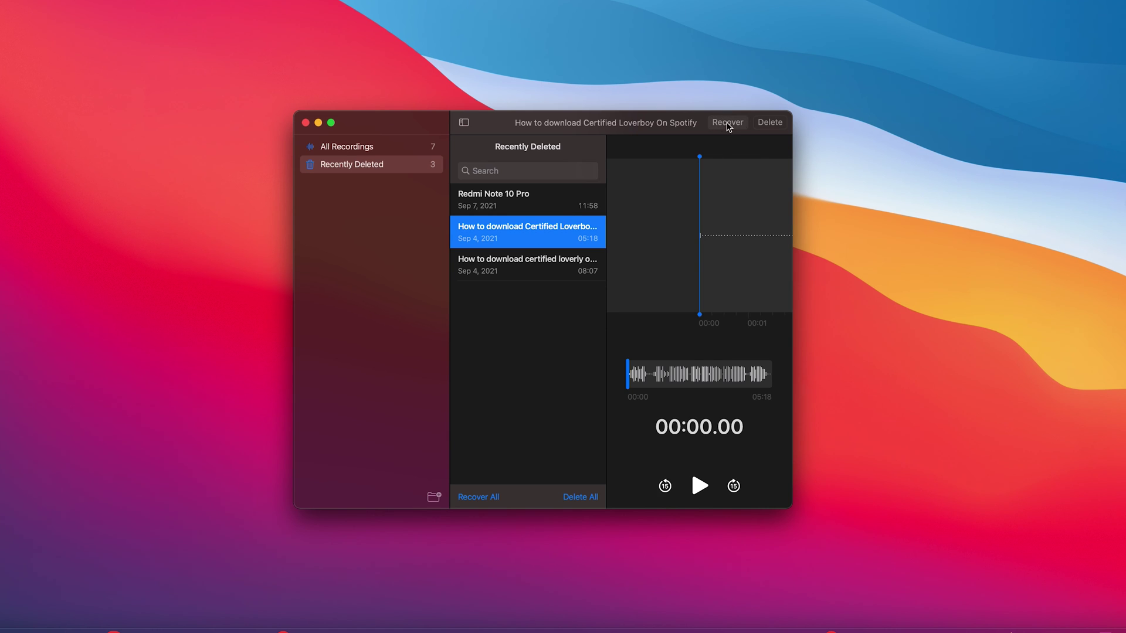
pyautogui.click(727, 123)
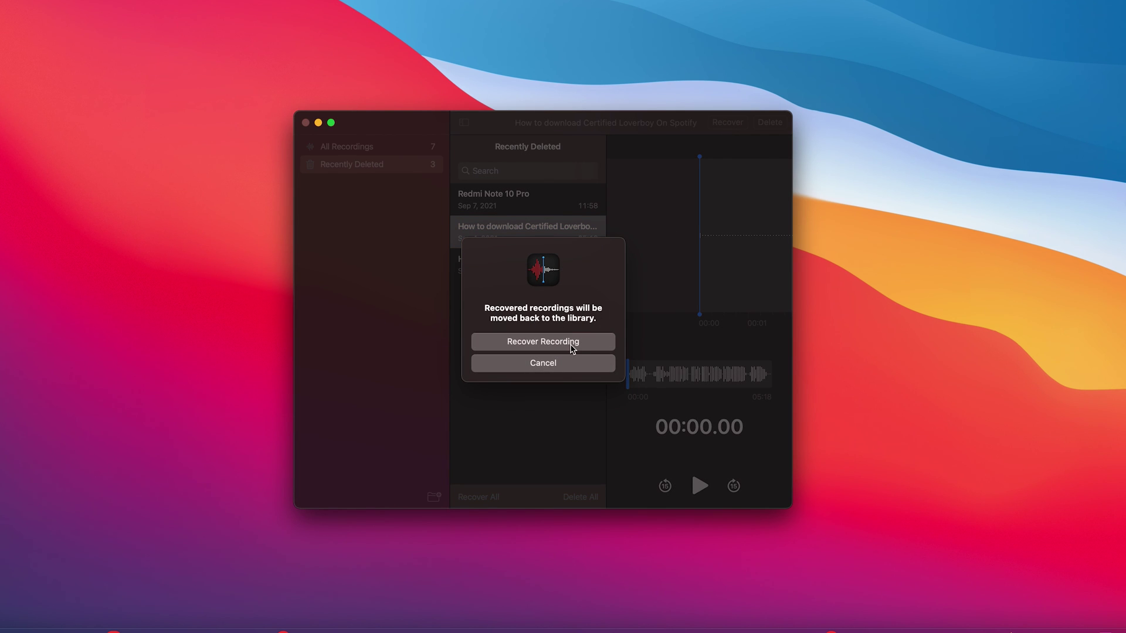
pyautogui.click(582, 343)
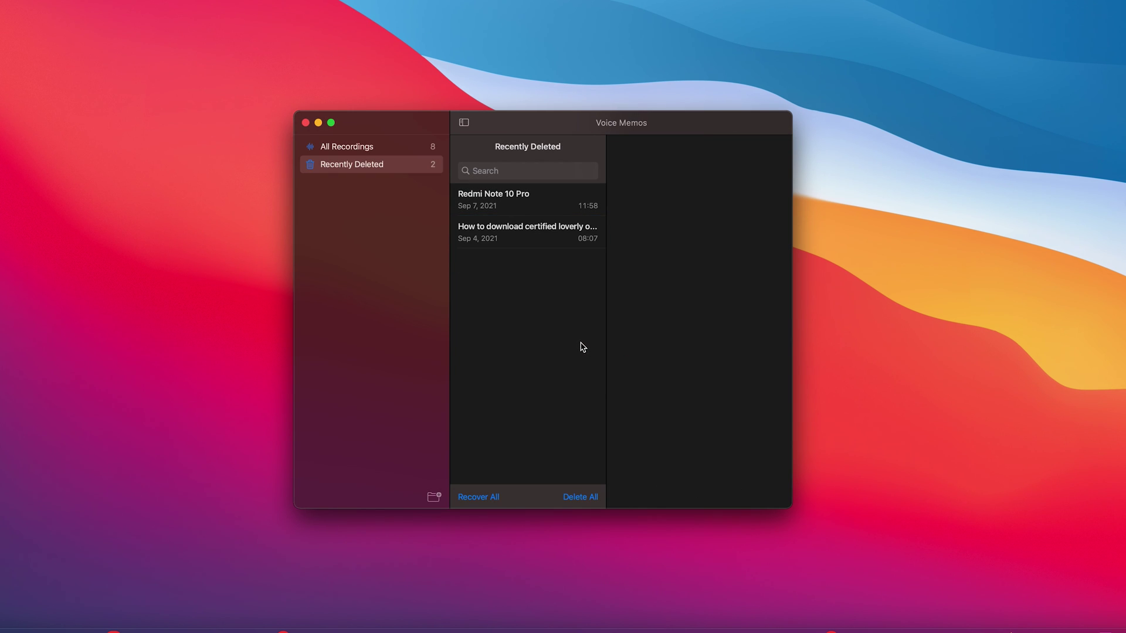
pyautogui.click(367, 146)
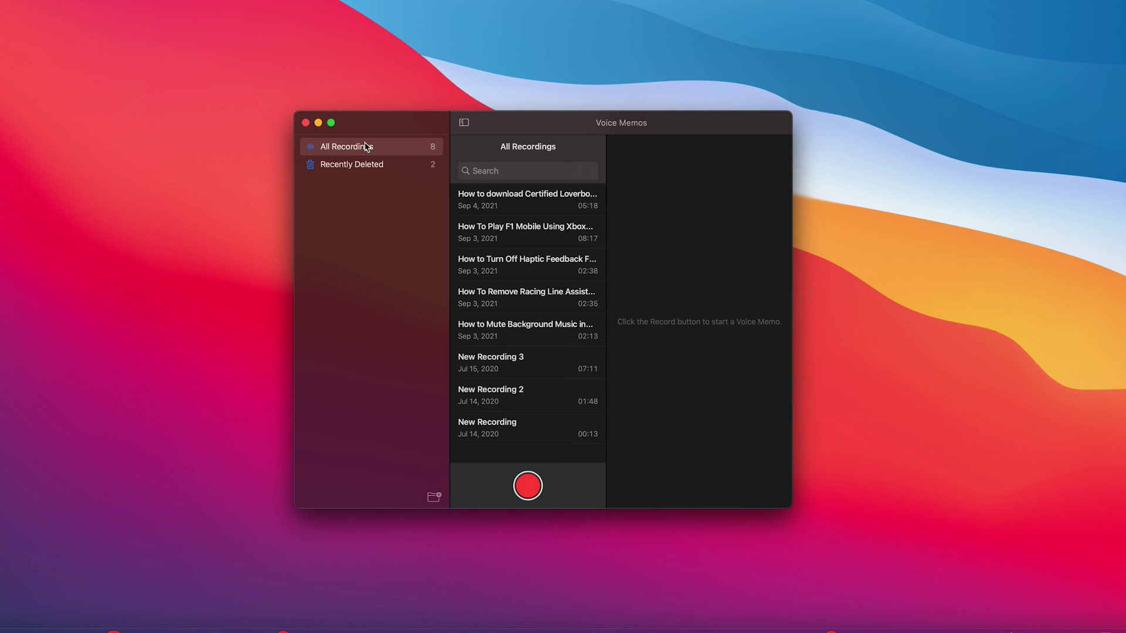
pyautogui.click(463, 124)
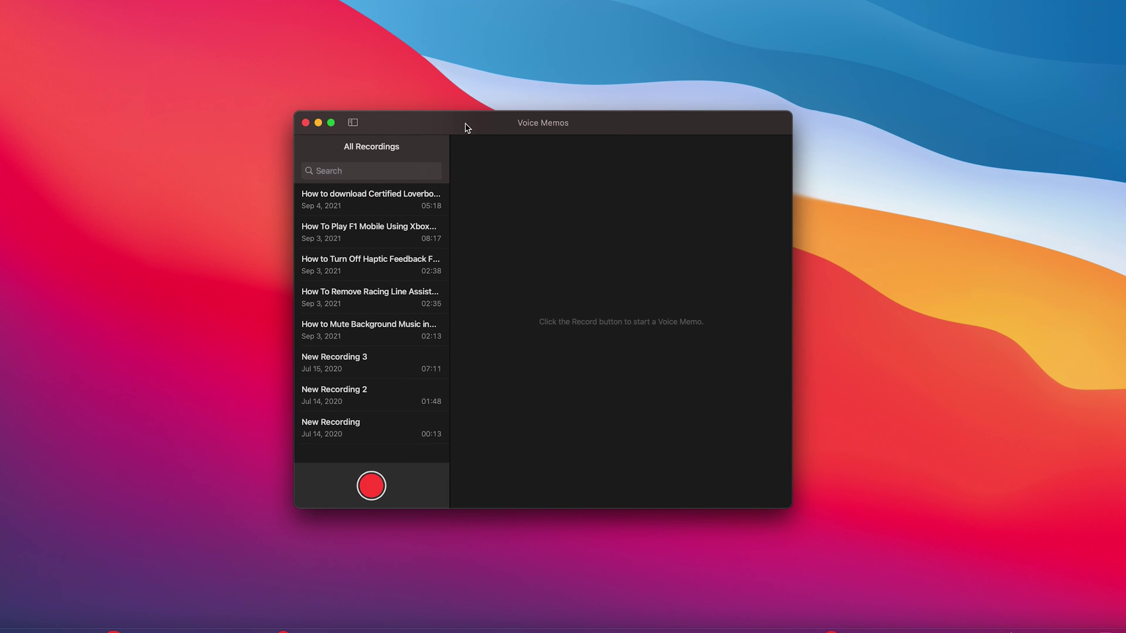